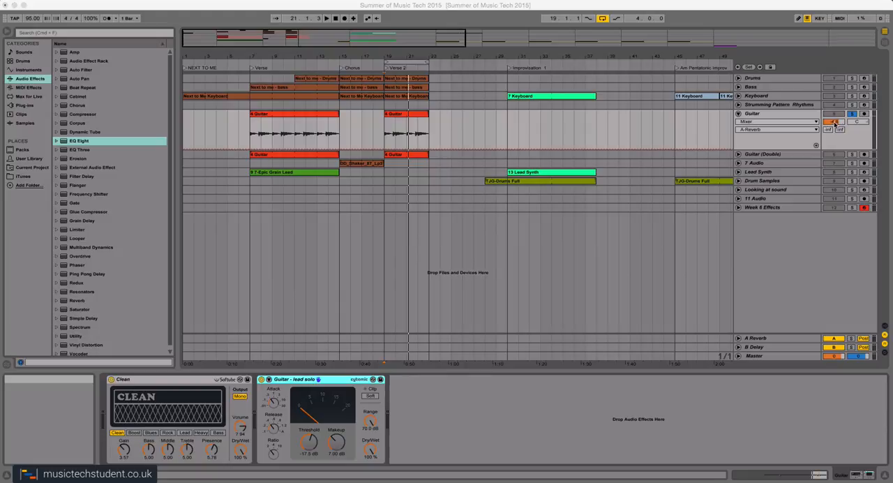
# Set the Guitar track's volume to 0 dB.
pyautogui.click(828, 141)
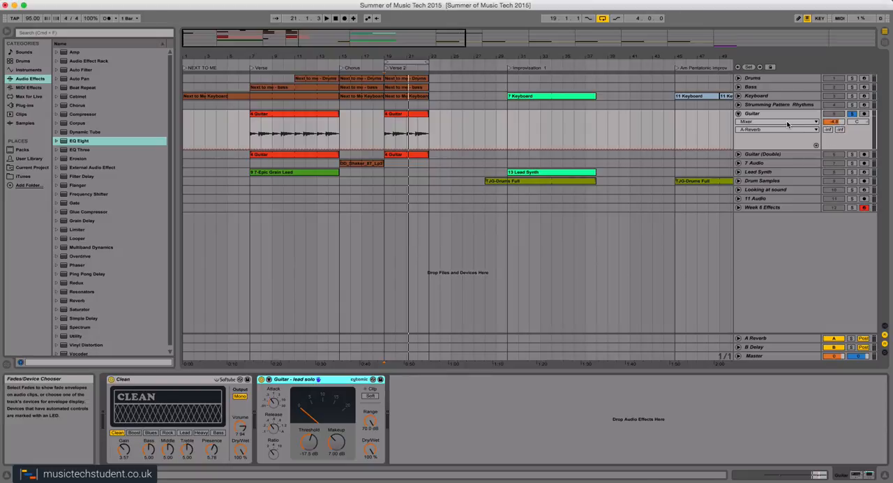
pyautogui.click(835, 122)
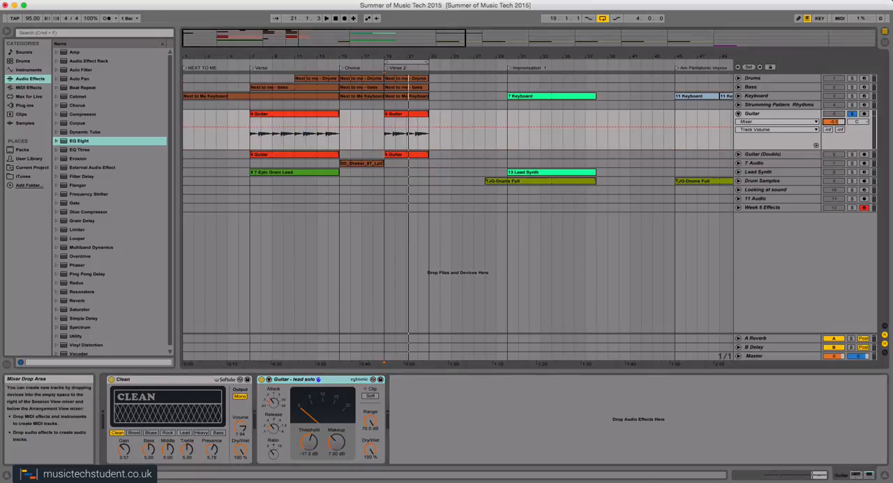
pyautogui.moveTo(835, 122)
pyautogui.mouseDown()
pyautogui.moveTo(835, 162)
pyautogui.moveTo(834, 121)
pyautogui.mouseUp()
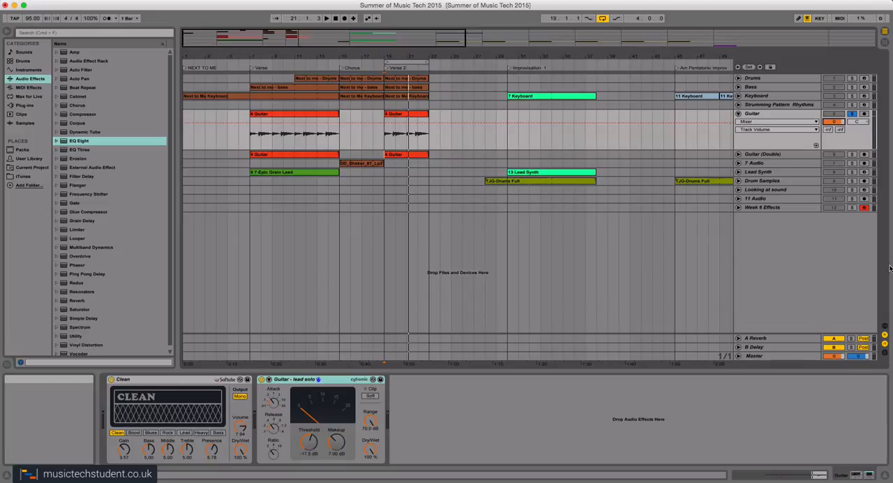
# Try lowering the Guitar track's volume to about -3.1 dB and then a little further, undoing each change.
pyautogui.moveTo(834, 122); pyautogui.dragTo(835, 133)
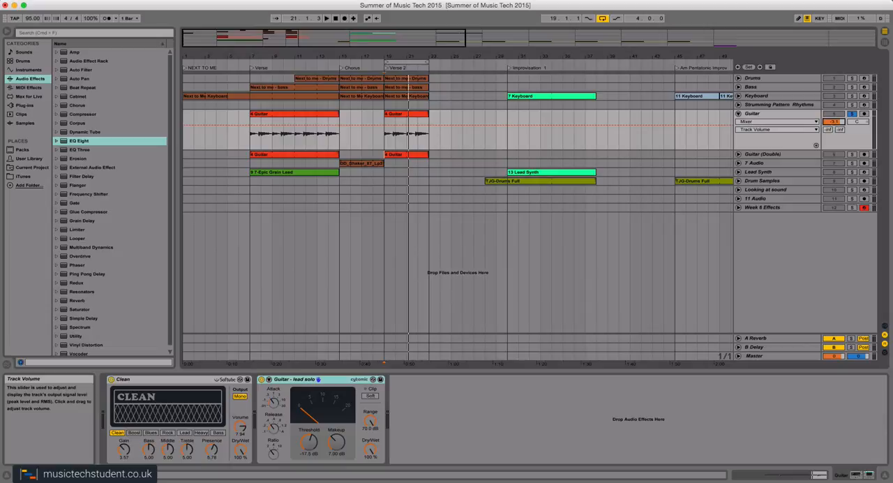
pyautogui.press('super+z')
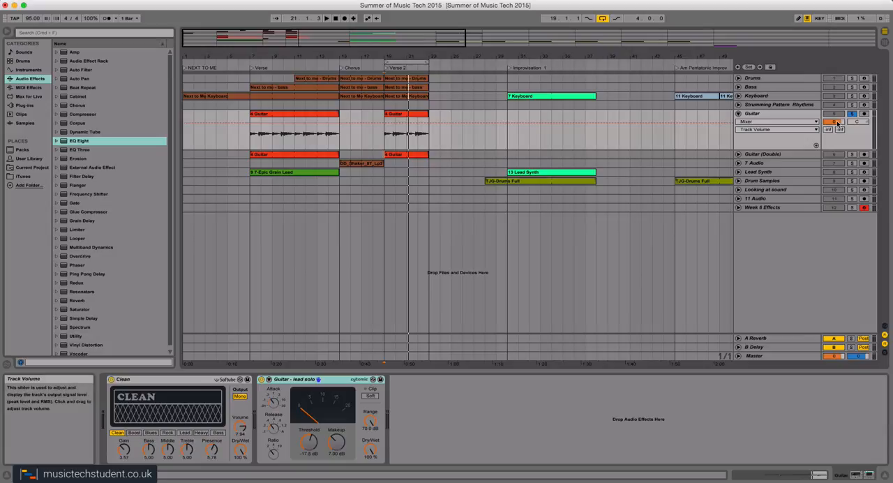
pyautogui.moveTo(837, 123); pyautogui.dragTo(838, 130)
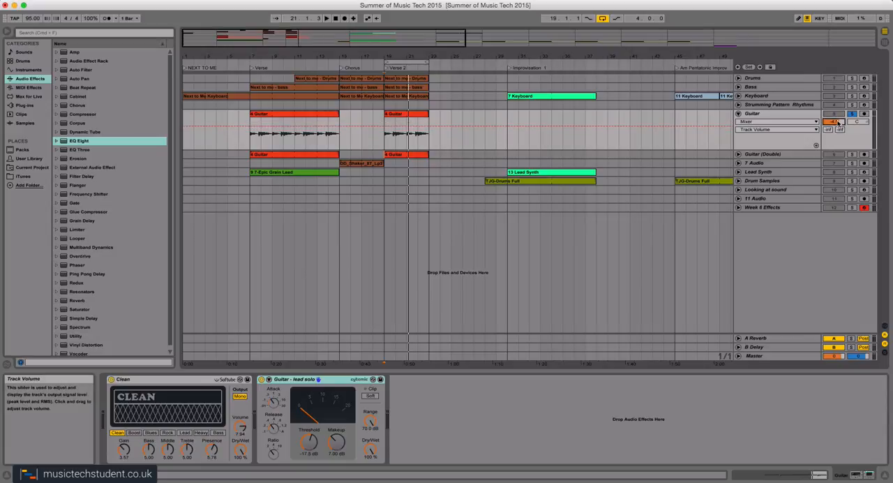
pyautogui.press('super+z')
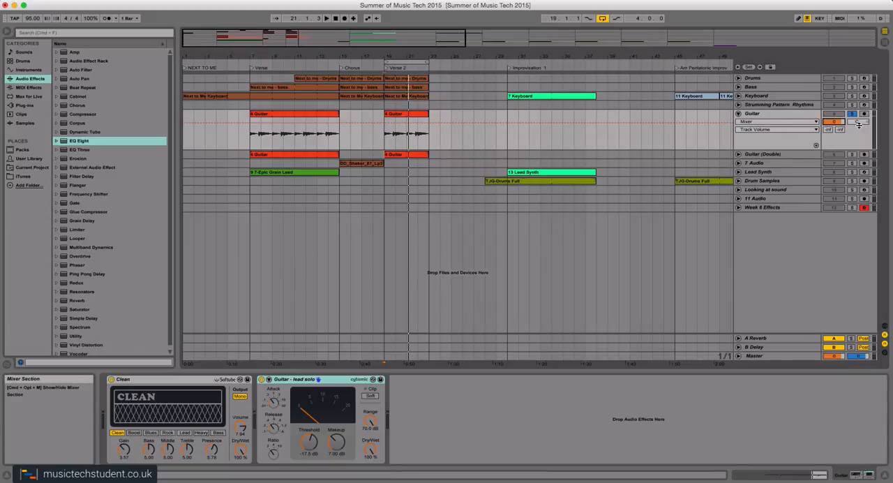
# Pan the Guitar track to 36R and the unfolded Guitar (Double) track slightly to the left.
pyautogui.moveTo(858, 122); pyautogui.dragTo(859, 97)
pyautogui.click(782, 154)
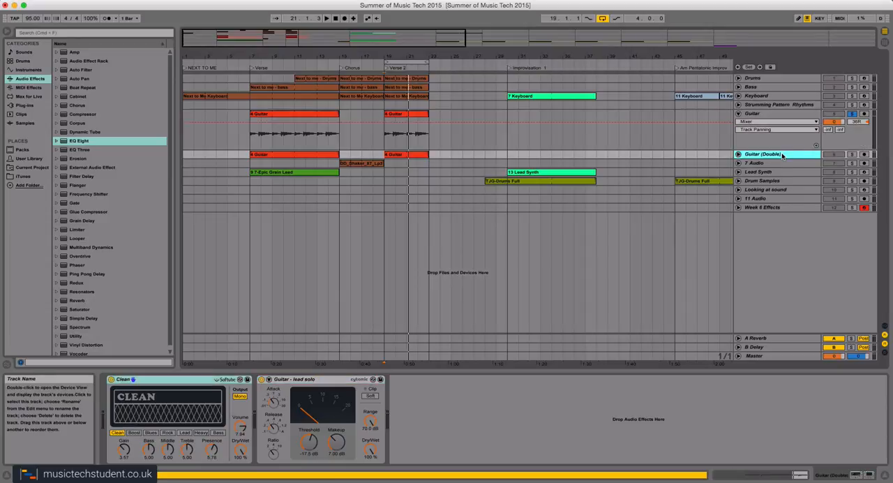
pyautogui.click(738, 155)
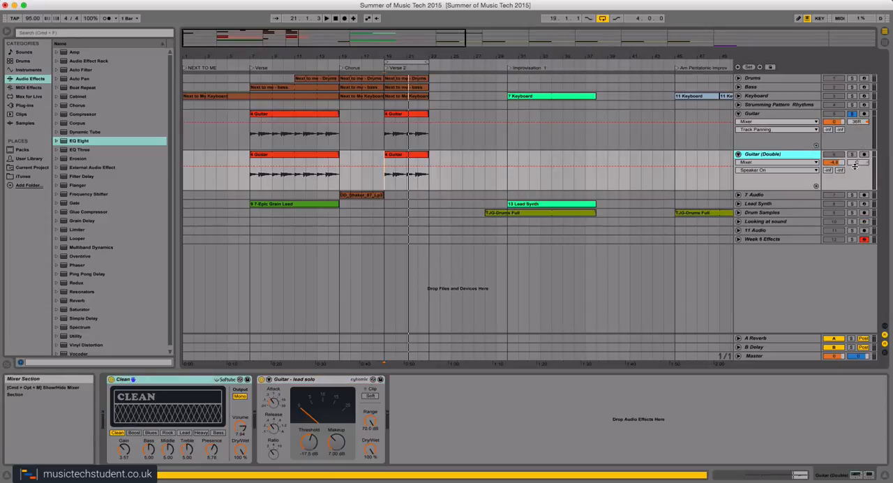
pyautogui.moveTo(858, 164); pyautogui.dragTo(859, 172)
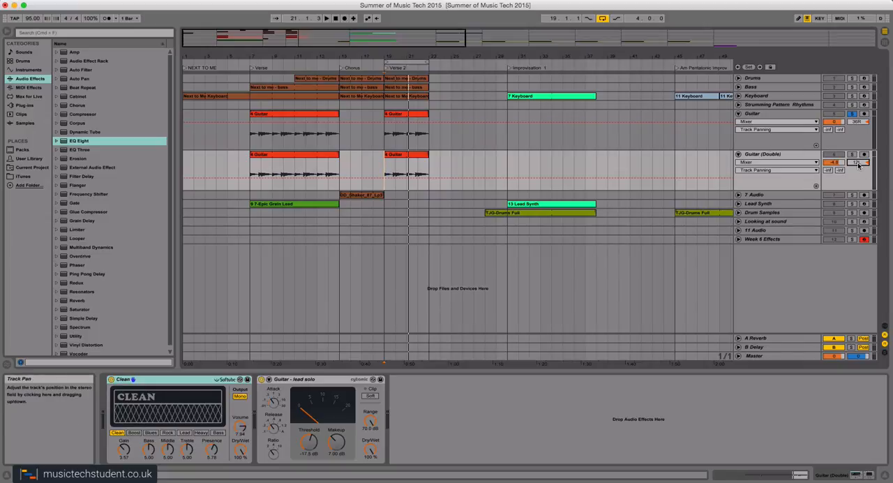
# Reset the panning of the Guitar (Double) and Guitar tracks to centre, and fold the Guitar (Double) track.
pyautogui.write('0')
pyautogui.click(858, 123)
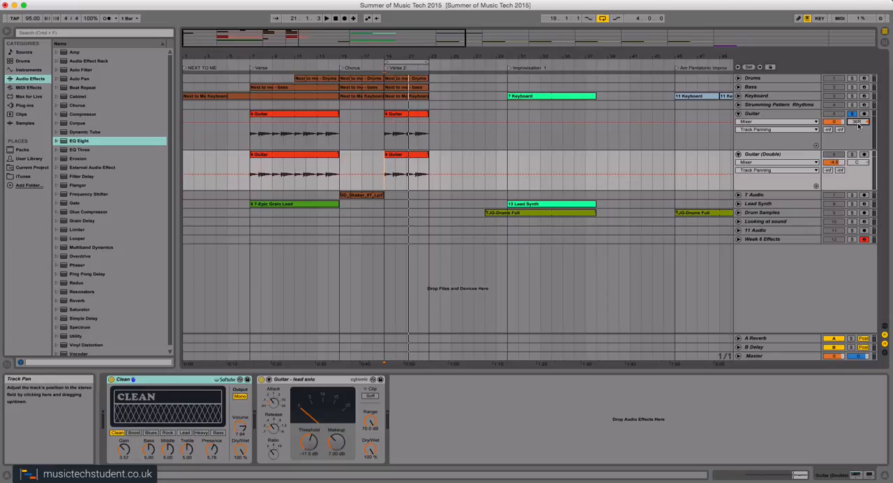
pyautogui.write('0')
pyautogui.press('Return')
pyautogui.click(858, 131)
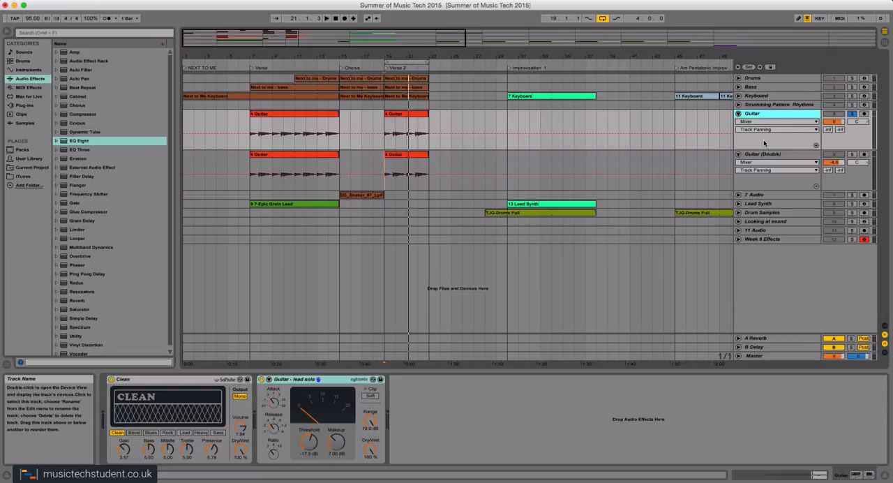
pyautogui.click(738, 153)
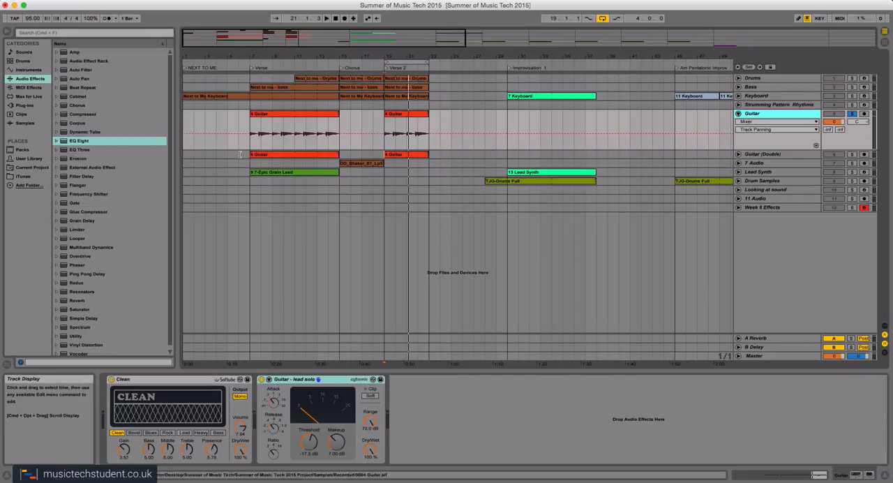
# Browse the EQ Eight instrument presets, add the default EQ Eight to the Guitar track and show its enlarged frequency display.
pyautogui.click(56, 141)
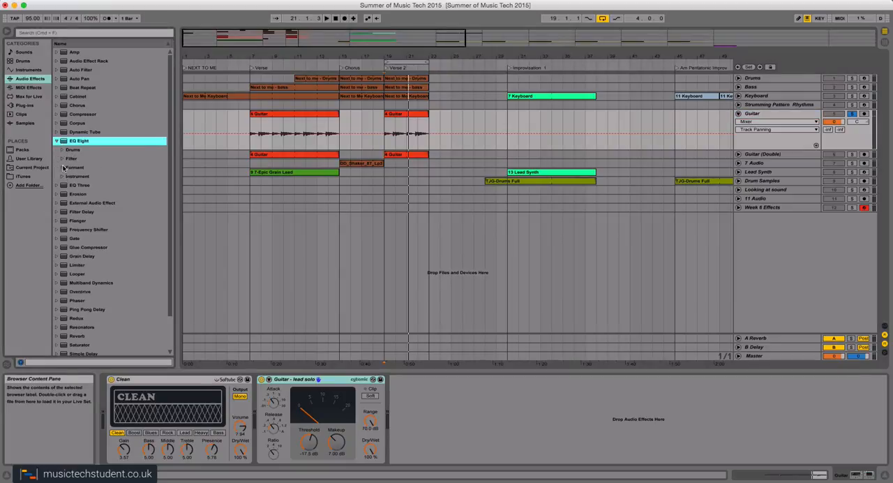
pyautogui.click(62, 176)
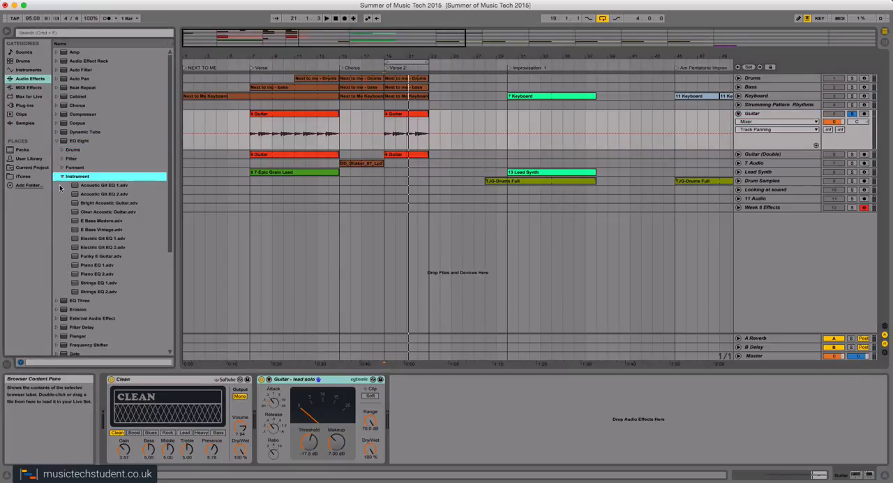
pyautogui.click(62, 176)
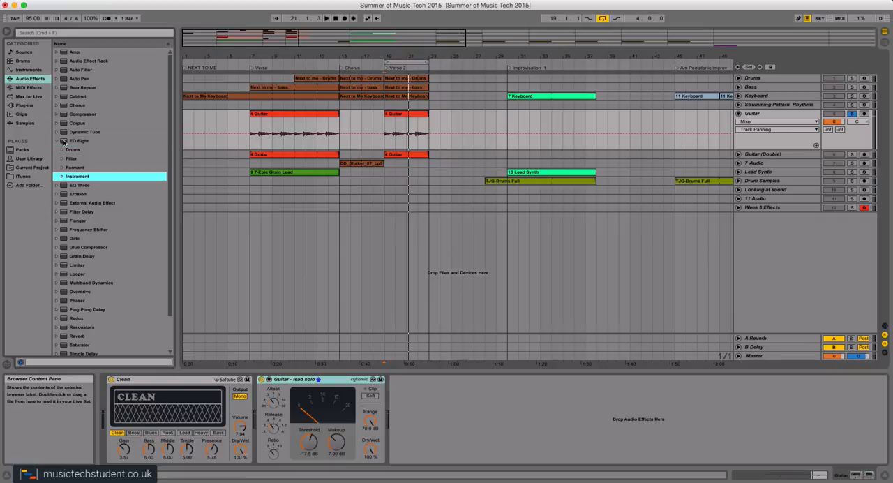
pyautogui.doubleClick(64, 143)
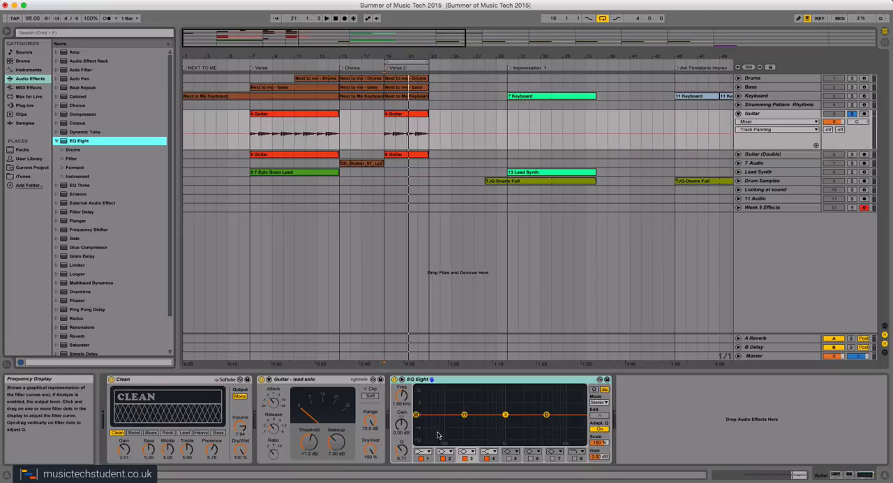
pyautogui.click(402, 379)
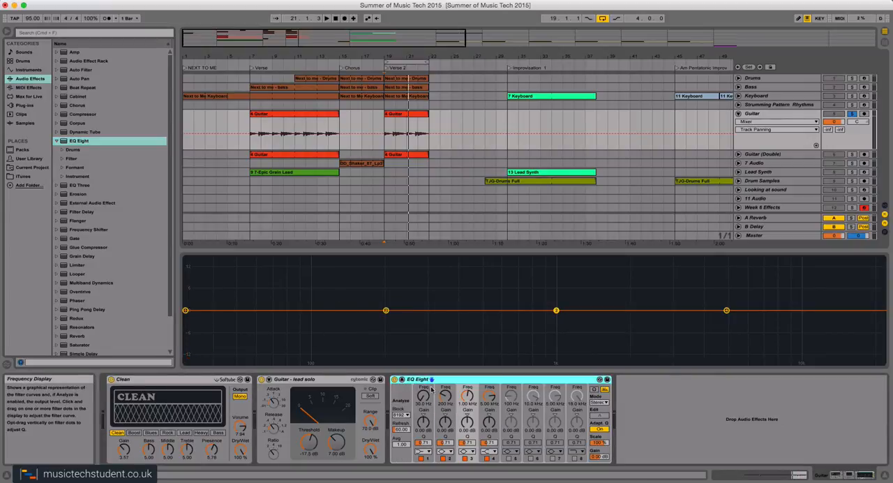
pyautogui.click(402, 379)
pyautogui.click(402, 379)
# Try EQ band 1 as a low cut at 131 Hz, return it to about 31.8 Hz, and move band 4 to 12.9 kHz.
pyautogui.moveTo(186, 311); pyautogui.dragTo(341, 363)
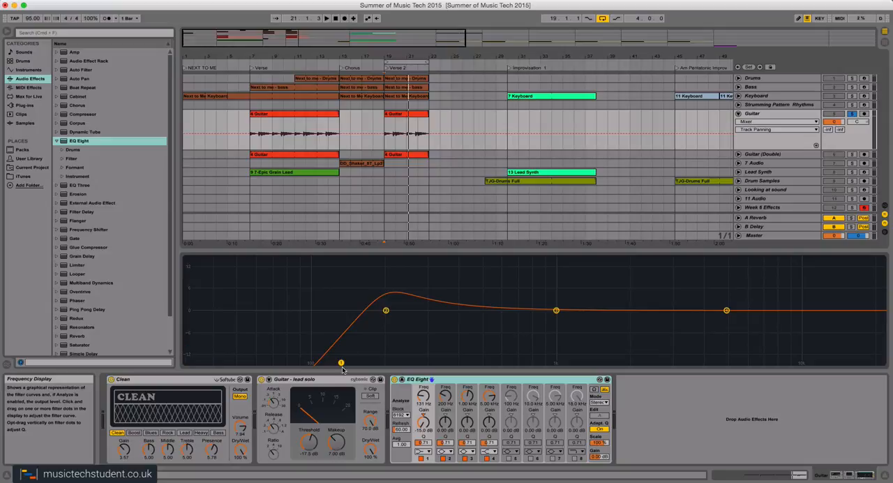
pyautogui.moveTo(341, 363); pyautogui.dragTo(191, 310)
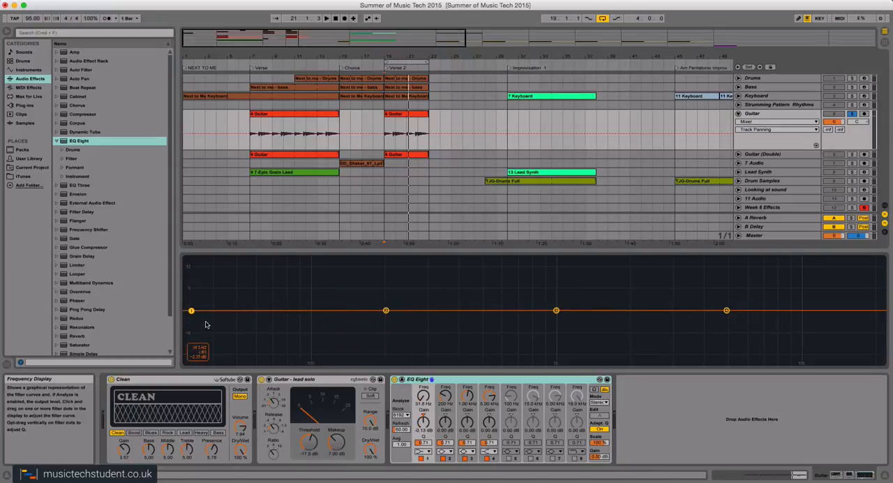
pyautogui.moveTo(727, 312); pyautogui.dragTo(815, 313)
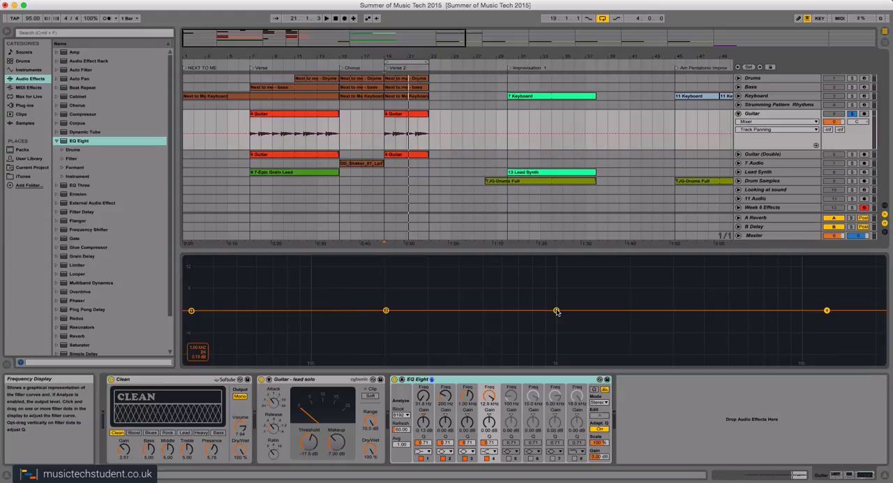
# Boost EQ band 3 by 9.91 dB at 1.02 kHz and narrow its bandwidth with a higher Q.
pyautogui.moveTo(557, 312); pyautogui.dragTo(558, 275)
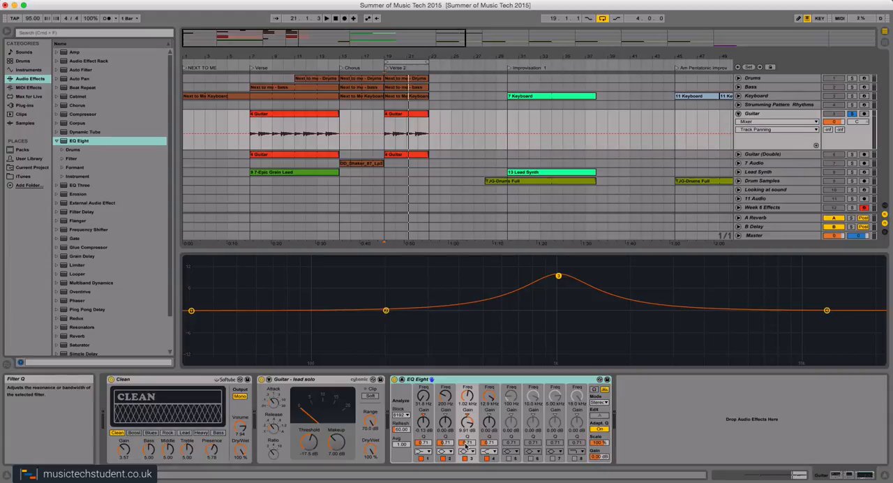
pyautogui.moveTo(466, 447)
pyautogui.mouseDown()
pyautogui.moveTo(466, 467)
pyautogui.moveTo(466, 416)
pyautogui.moveTo(466, 429)
pyautogui.mouseUp()
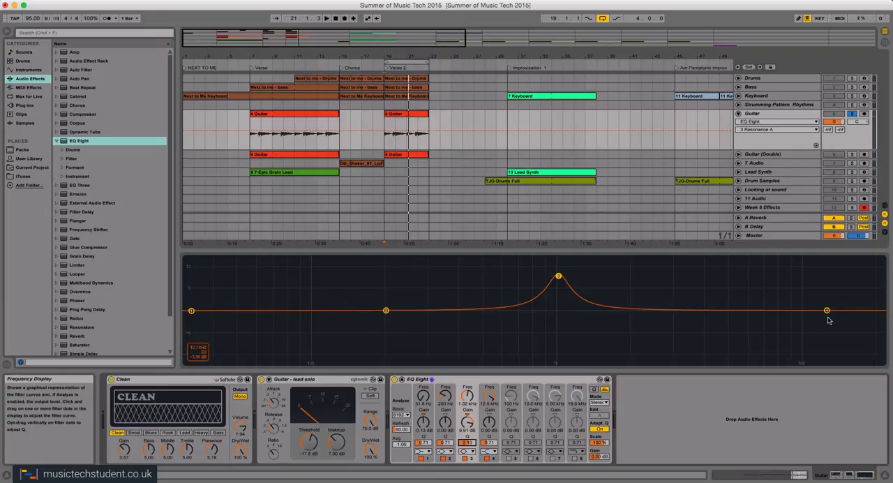
# While Verse 2 plays, set EQ band 4 as a high cut at about 6.6 kHz and reduce band 3's gain to 3.21 dB.
pyautogui.doubleClick(386, 69)
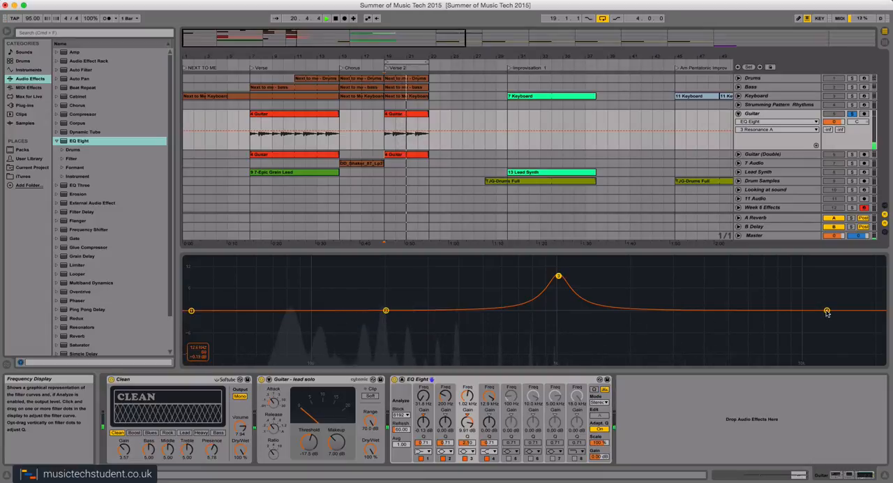
pyautogui.moveTo(826, 310); pyautogui.dragTo(760, 362)
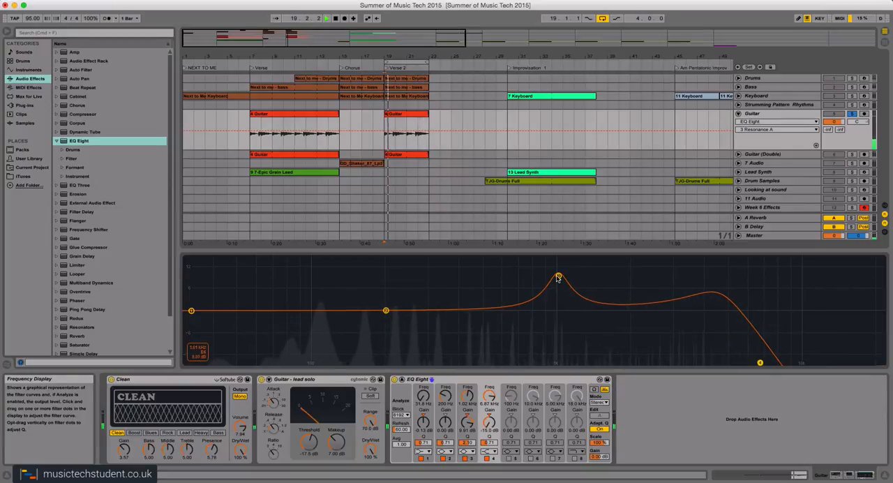
pyautogui.moveTo(558, 276); pyautogui.dragTo(556, 299)
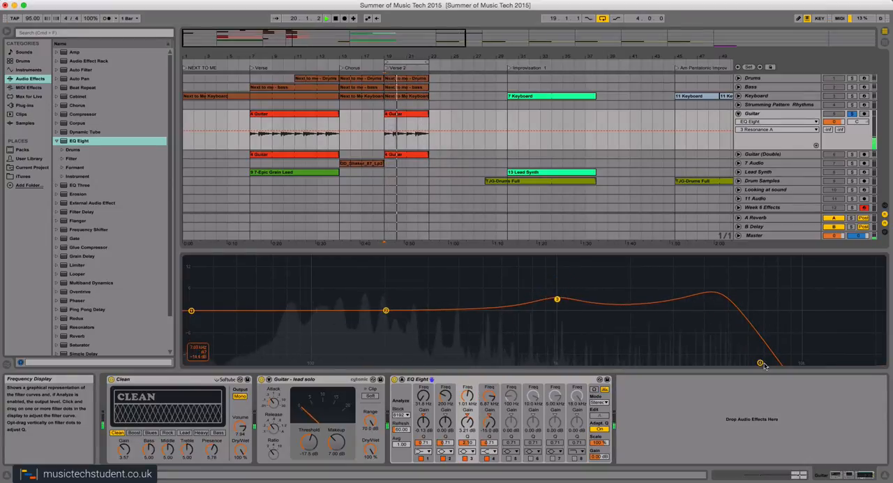
pyautogui.moveTo(759, 362); pyautogui.dragTo(755, 363)
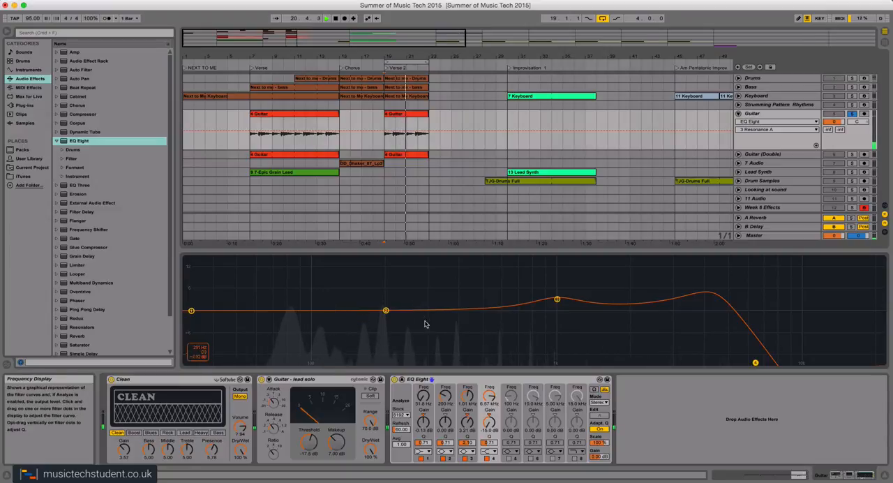
# Boost EQ band 2 by 4.69 dB at 162 Hz with a narrow Q of about 4.35.
pyautogui.moveTo(385, 311); pyautogui.dragTo(402, 297)
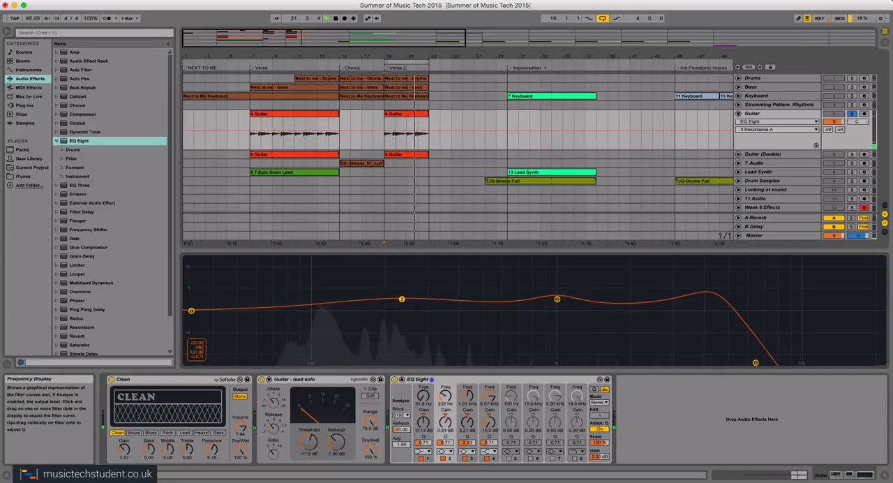
pyautogui.moveTo(444, 443); pyautogui.dragTo(444, 408)
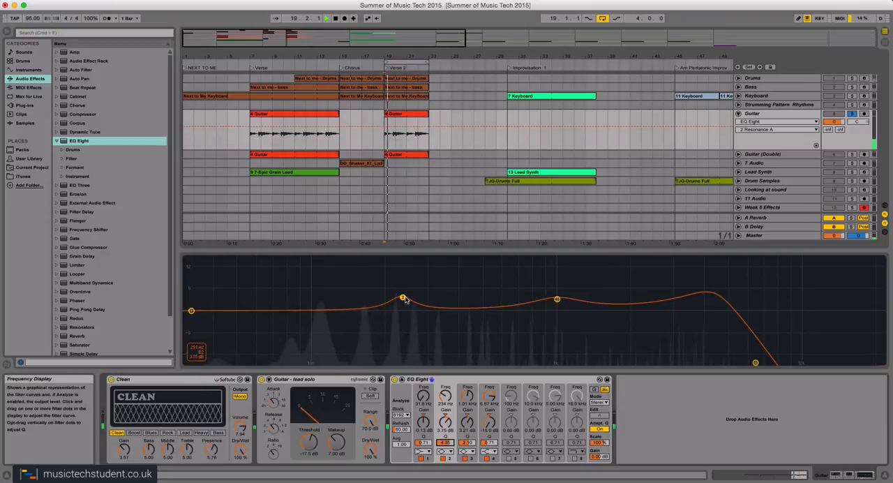
pyautogui.moveTo(403, 297); pyautogui.dragTo(363, 295)
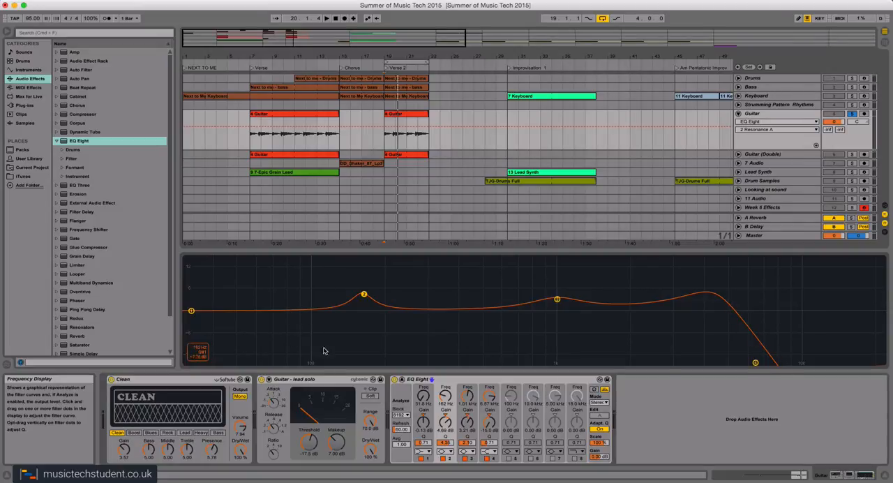
# Return EQ Eight to its compact display and browse the Compressor and Glue Compressor presets.
pyautogui.click(401, 379)
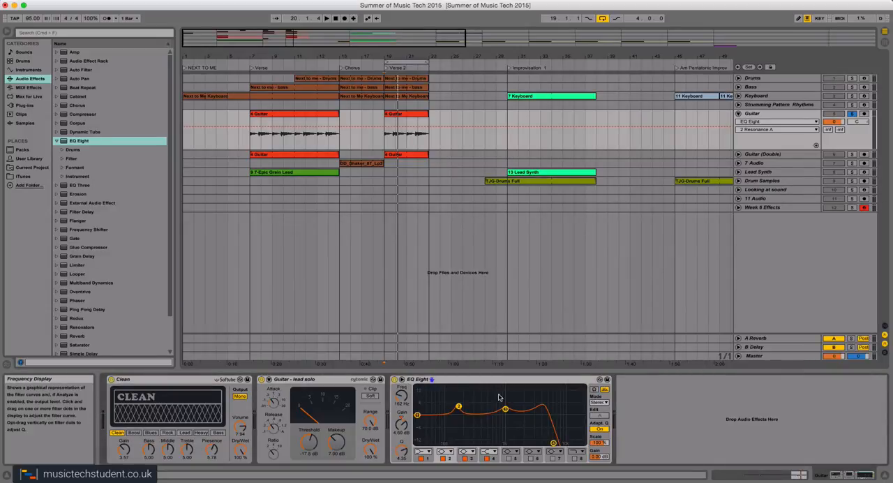
pyautogui.click(57, 142)
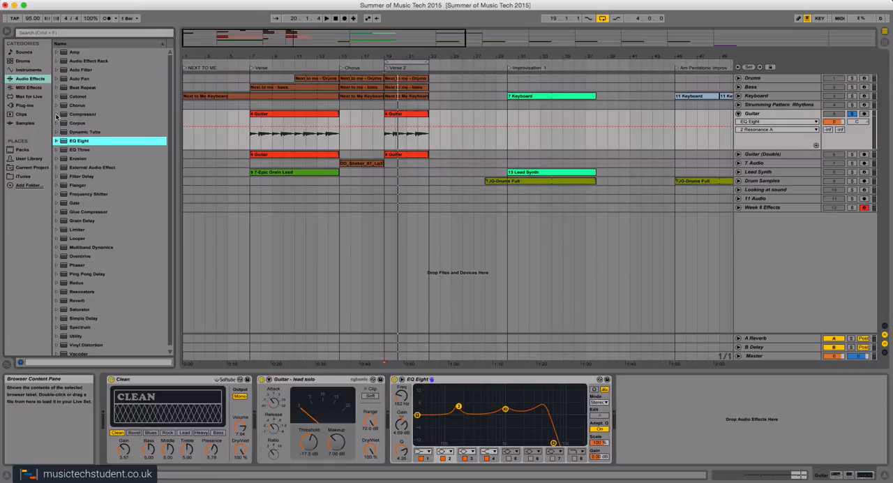
pyautogui.click(57, 114)
pyautogui.click(56, 114)
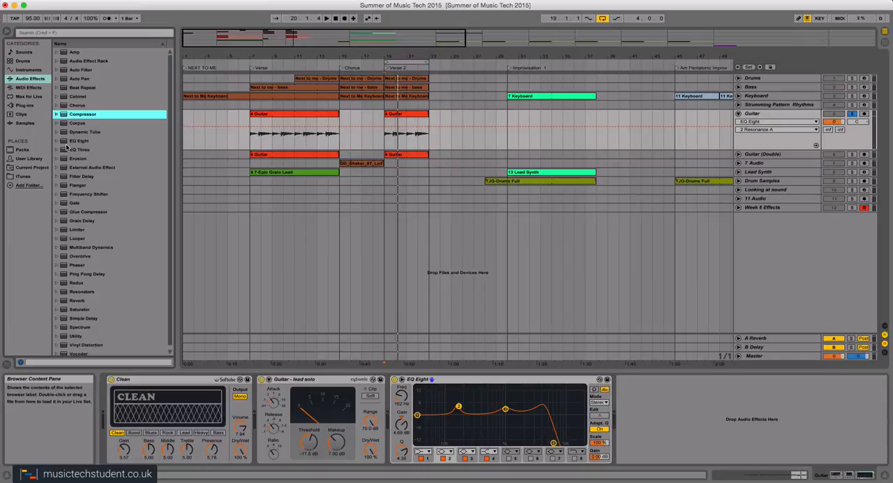
pyautogui.scroll(-1, 67, 148)
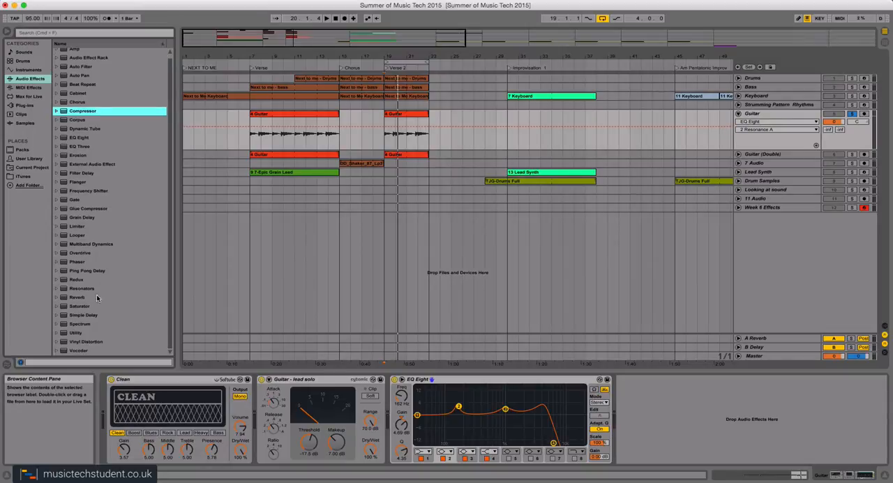
pyautogui.click(58, 210)
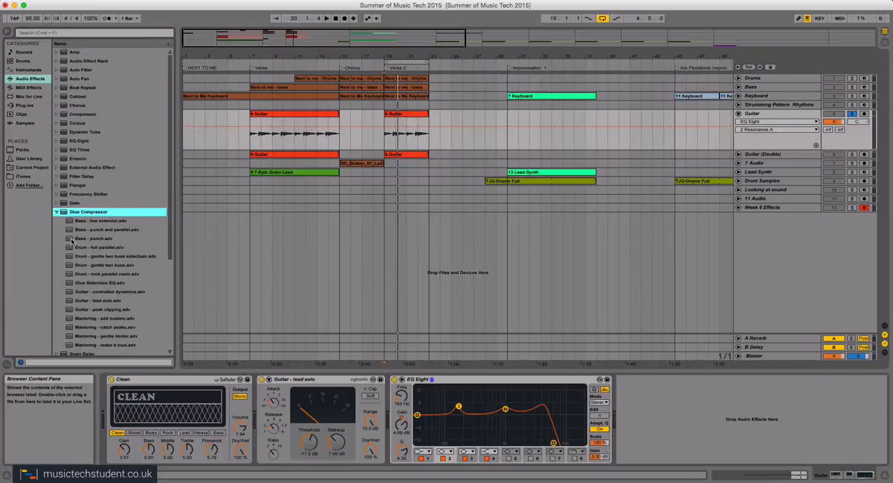
# Load the Glue Compressor preset "Guitar - controlled dynamics" after EQ Eight and compare playback with it bypassed and active.
pyautogui.scroll(-2, 75, 244)
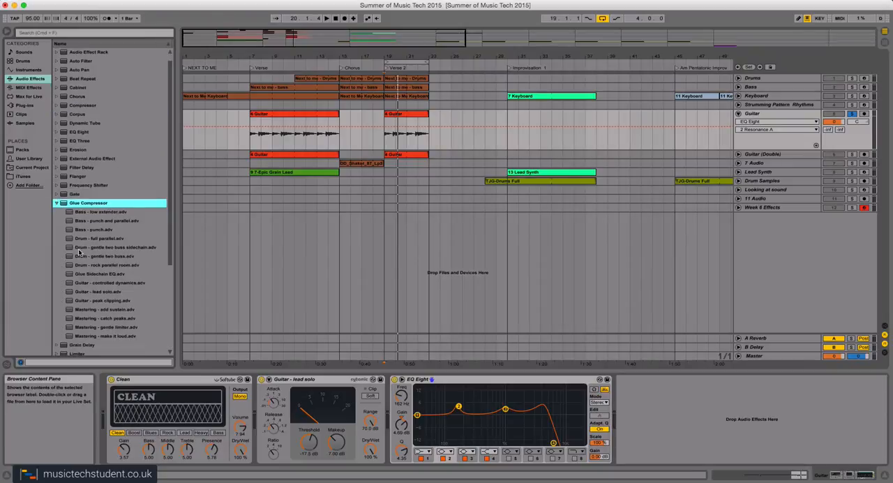
pyautogui.doubleClick(70, 286)
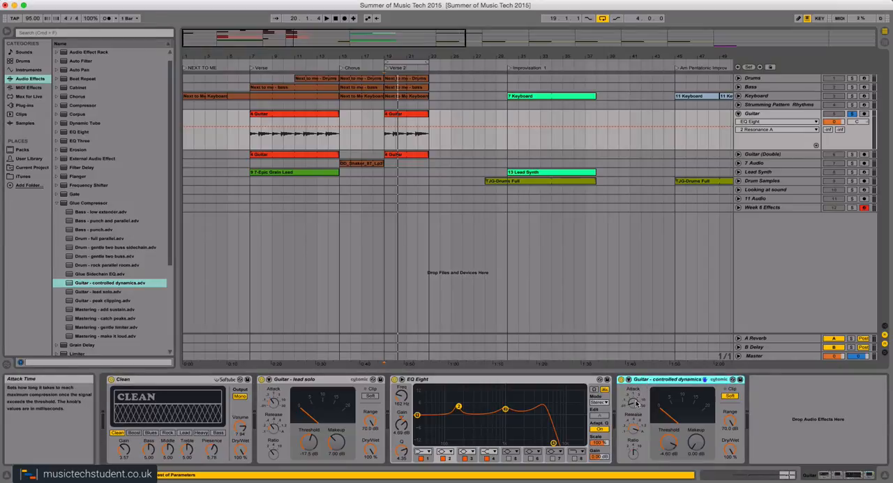
pyautogui.press('space')
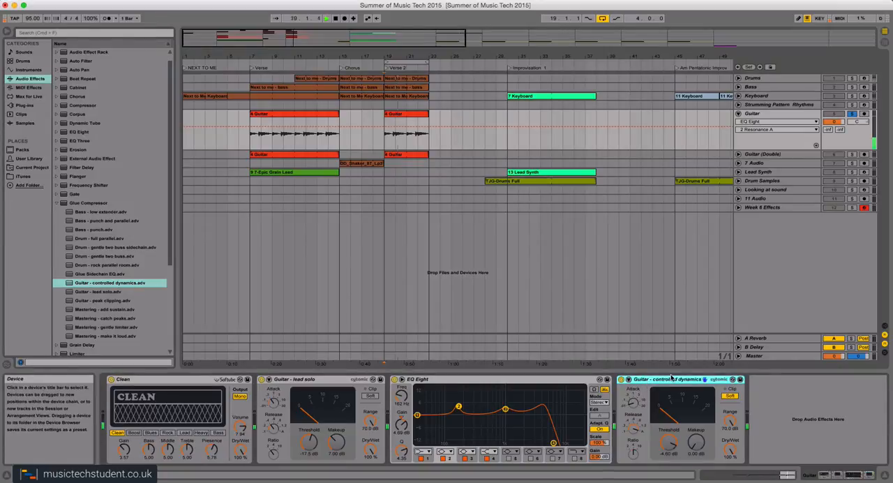
pyautogui.click(621, 379)
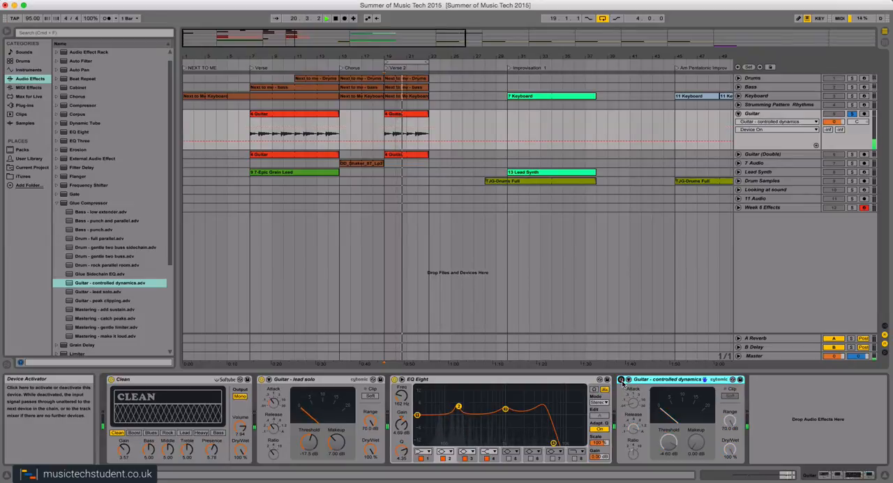
pyautogui.click(621, 380)
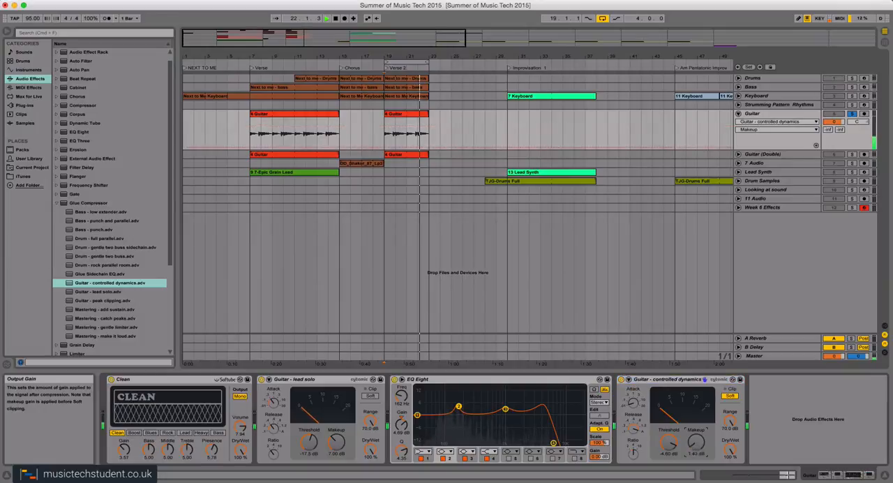
# Lower the new Glue Compressor's threshold to -24.6 dB, set makeup gain to about 2.9 dB and adjust its ratio.
pyautogui.moveTo(669, 444); pyautogui.dragTo(668, 480)
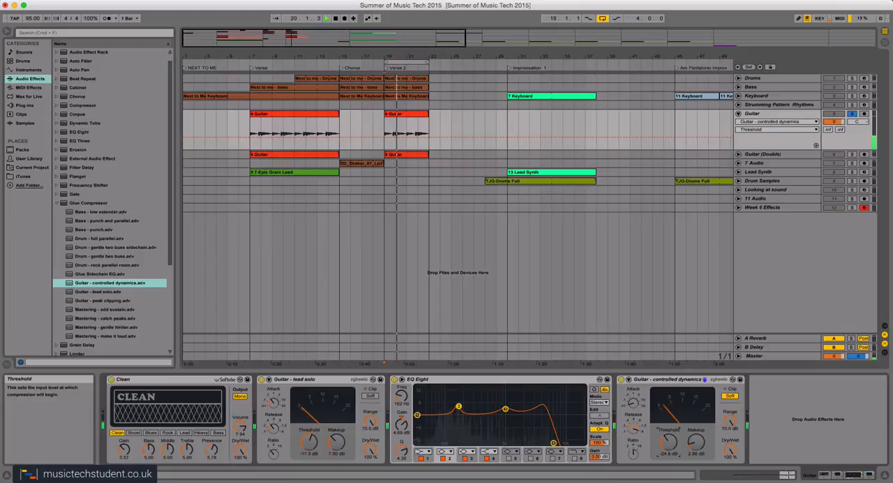
pyautogui.click(632, 450)
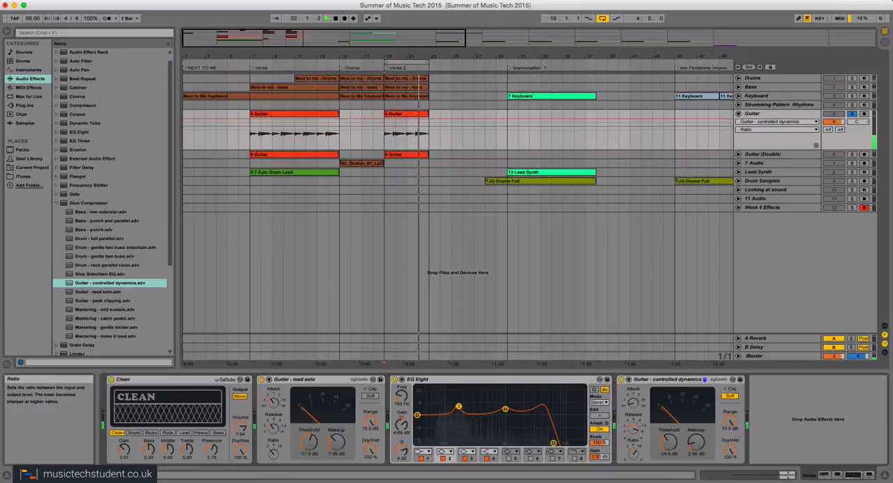
pyautogui.click(675, 381)
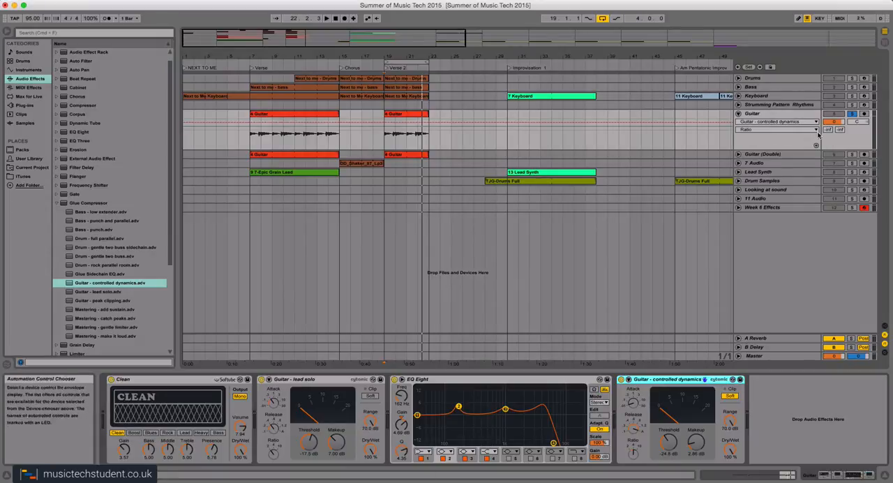
# Raise the Guitar track's send to the A Reverb return to about -22 dB and play the track from Verse 2.
pyautogui.moveTo(828, 129); pyautogui.dragTo(828, 123)
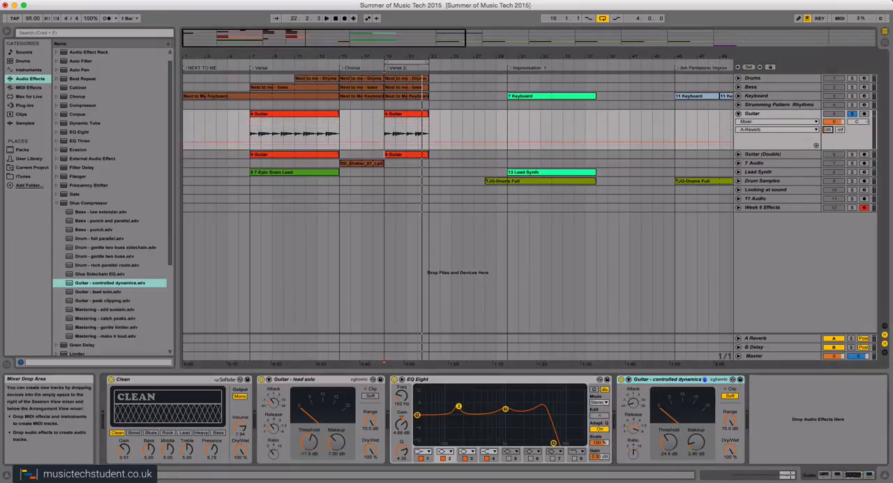
pyautogui.click(751, 340)
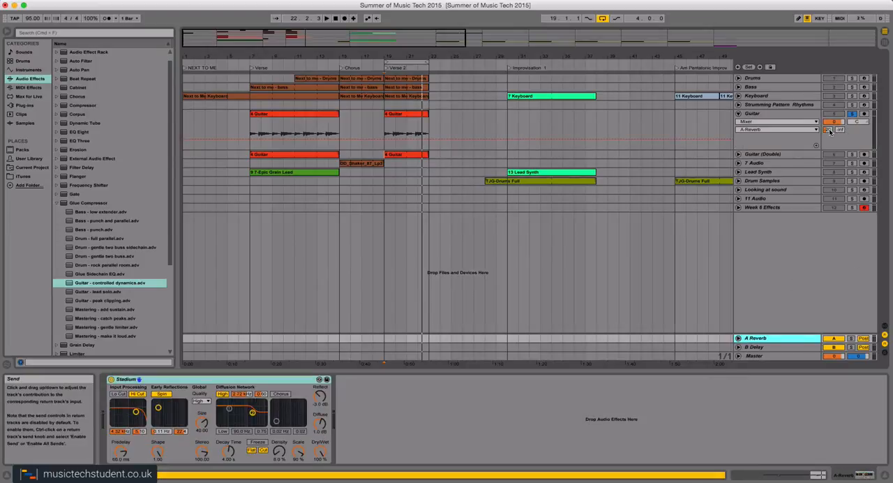
pyautogui.moveTo(829, 129); pyautogui.dragTo(828, 125)
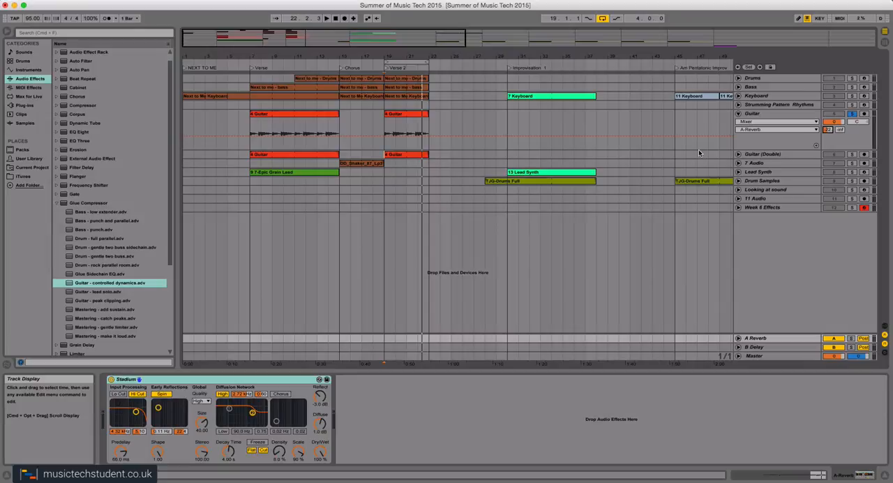
pyautogui.click(584, 119)
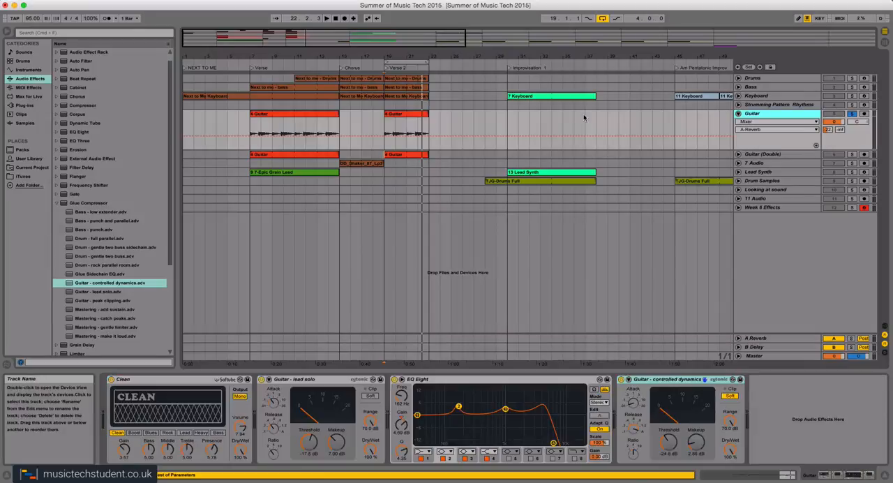
pyautogui.click(386, 70)
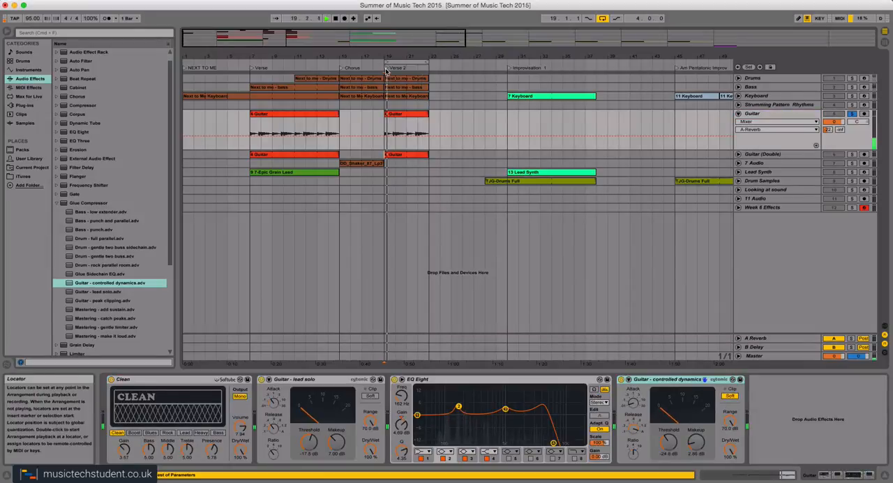